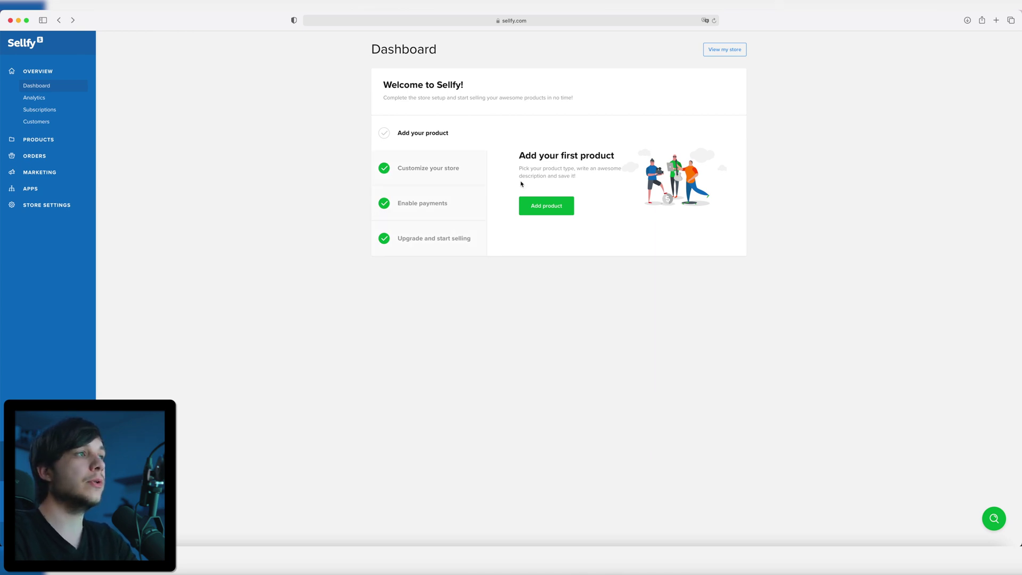
Create a new digital product and upload Glitch_Pack_Vol._1.zip as its downloadable file.
left_click(548, 206)
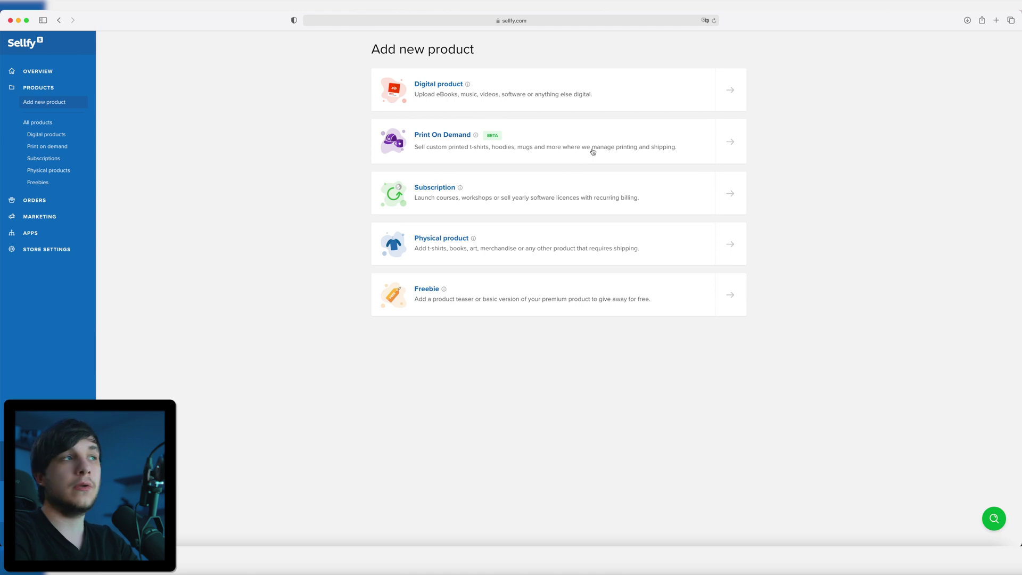
left_click(732, 92)
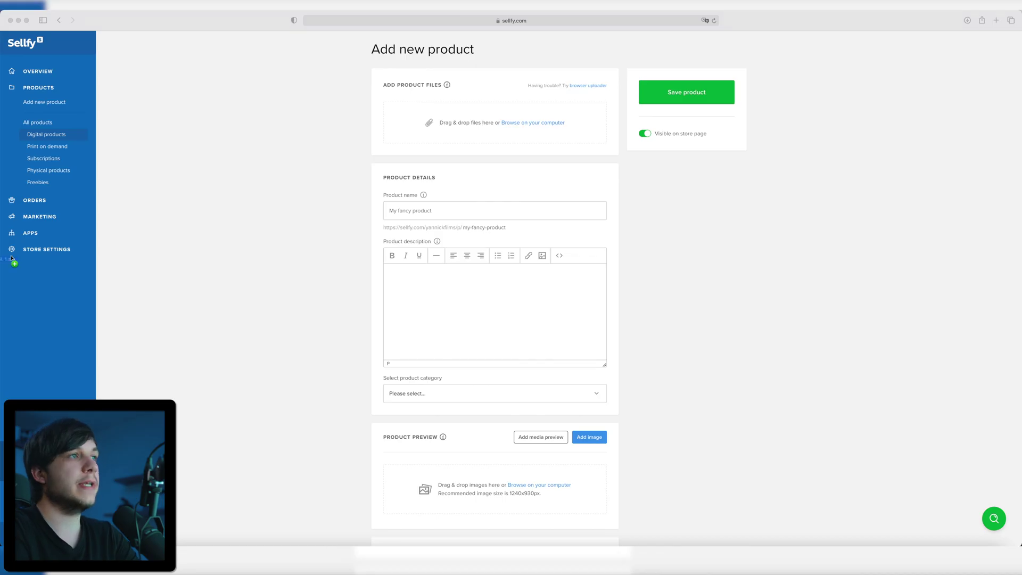
left_click_drag(11, 258, 454, 133)
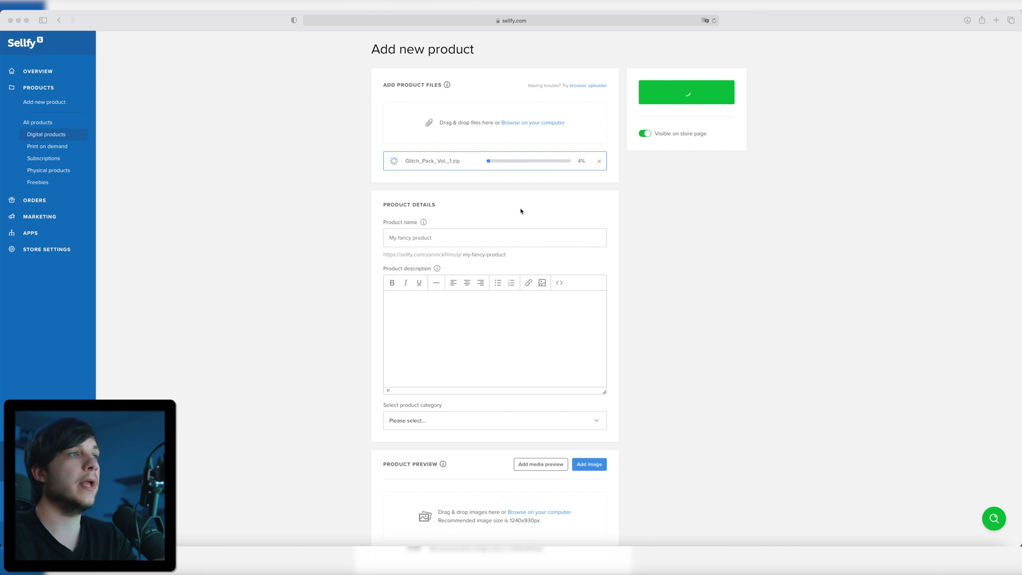
left_click(561, 170)
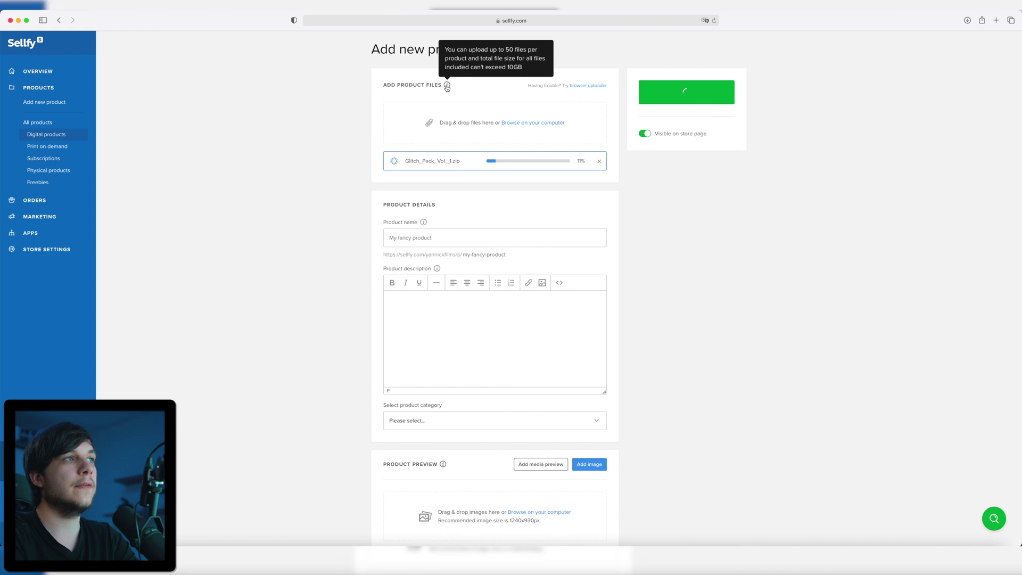
mouse_move(448, 86)
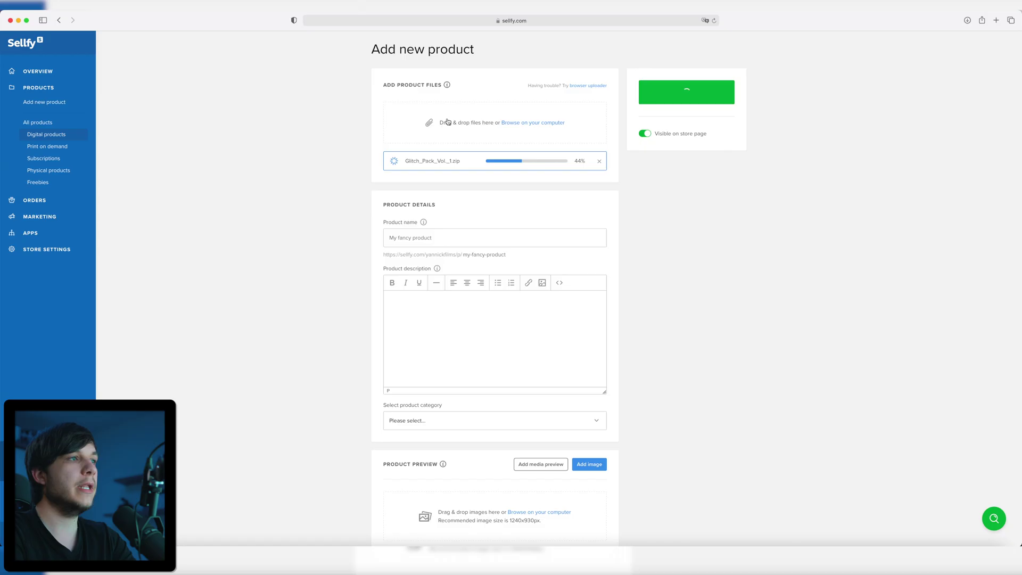
Name the product Glitch Pack Vol. 1 and write a test description line.
scroll(441, 176, "down", 2)
left_click(402, 183)
scroll(403, 191, "up", 1)
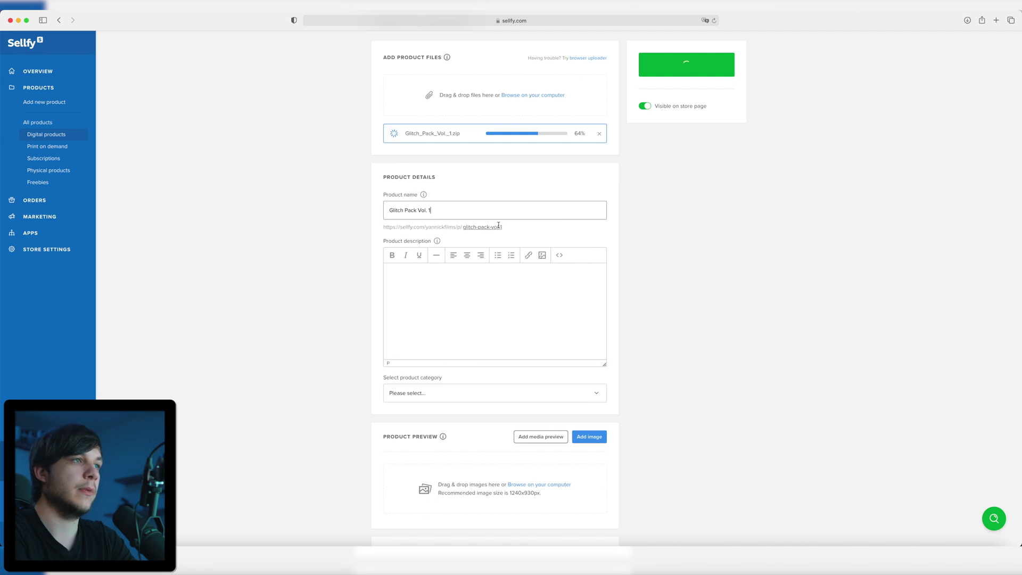
scroll(479, 224, "down", 1)
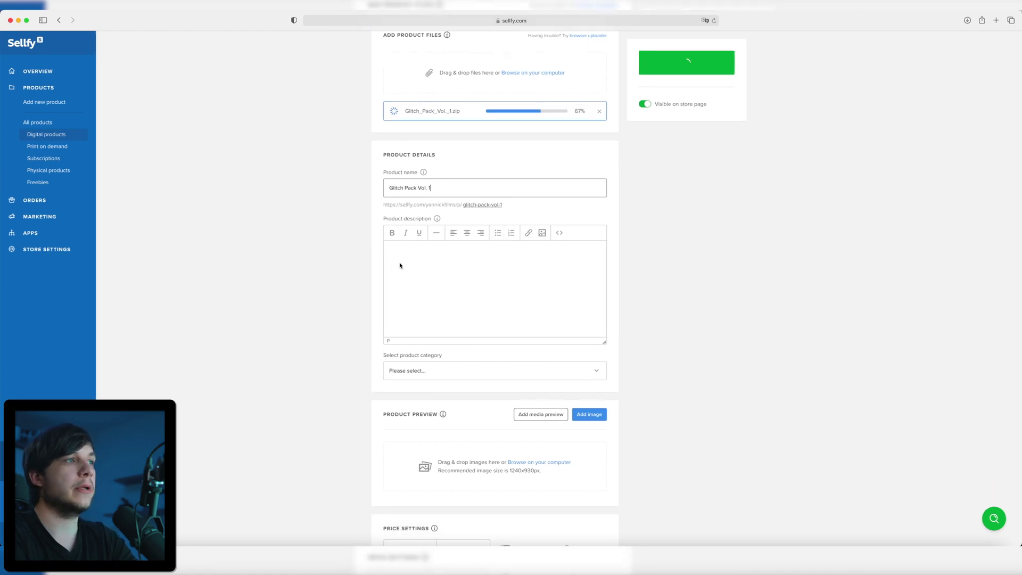
left_click(402, 250)
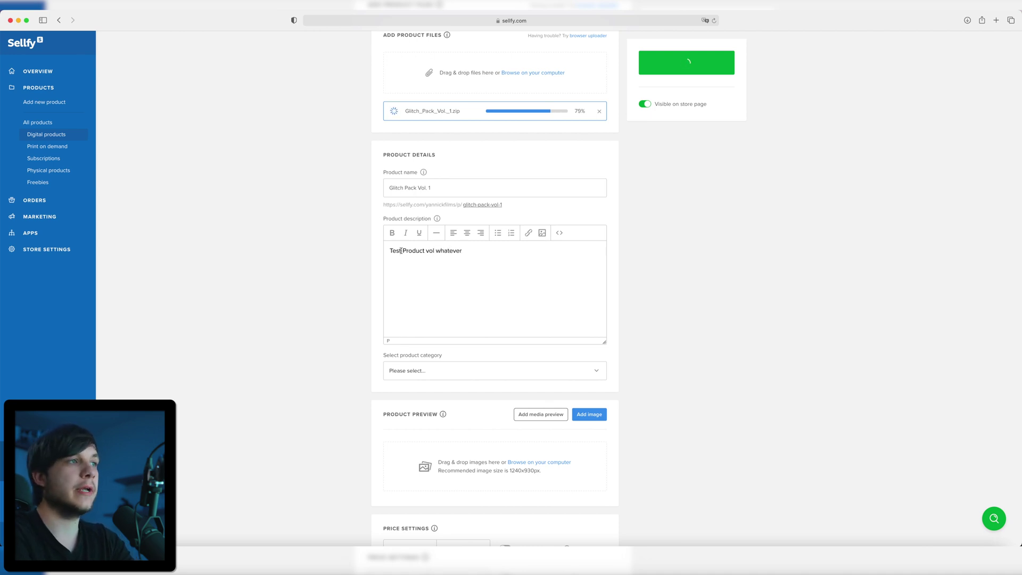
Make Test bold, Product italic, 'vol whate' underlined, and try alignments, ending left-aligned.
left_click(393, 233)
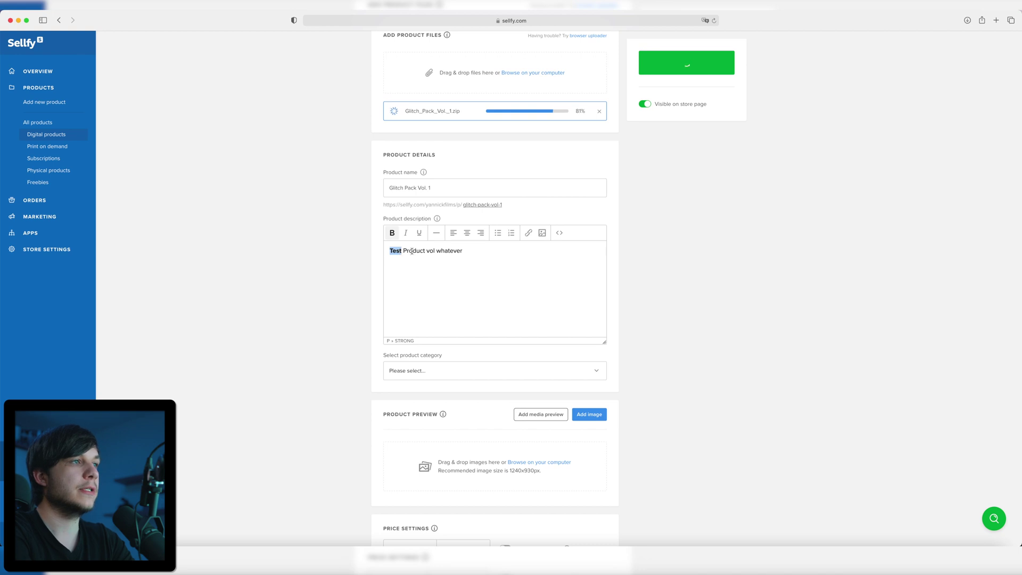
double_click(414, 251)
left_click(405, 233)
left_click_drag(454, 250, 426, 251)
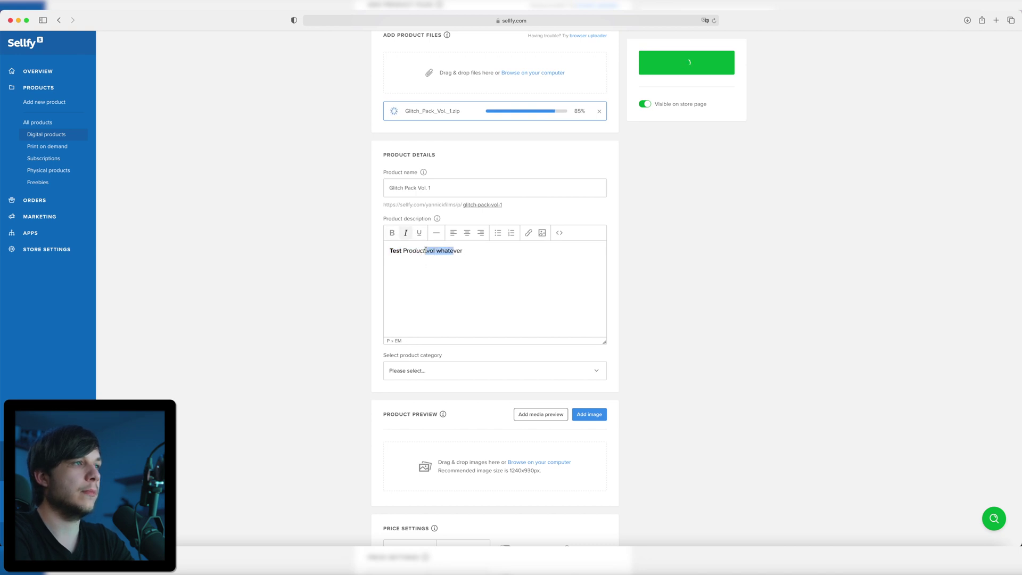
left_click(424, 236)
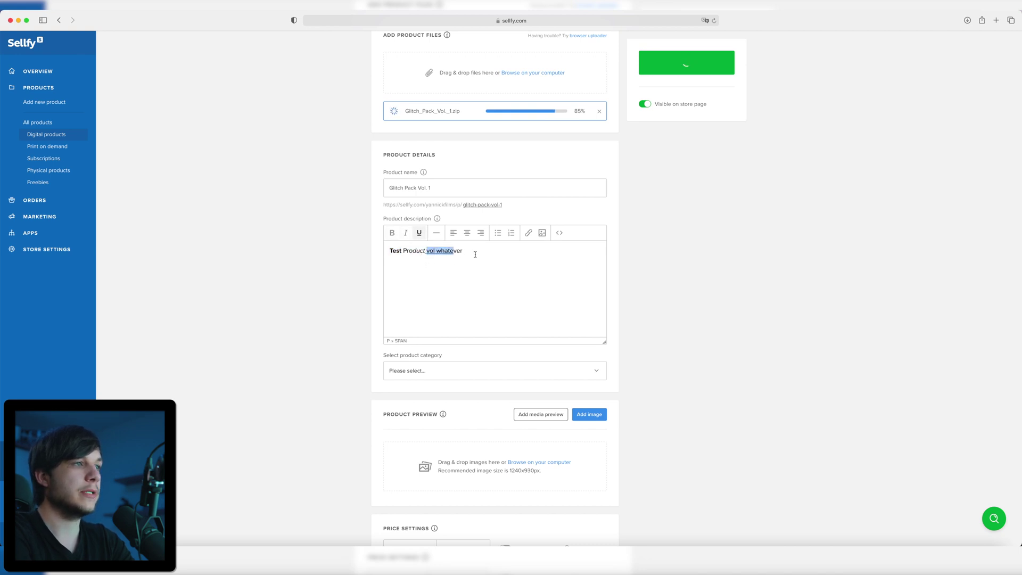
key("super+a")
left_click(467, 233)
left_click(481, 233)
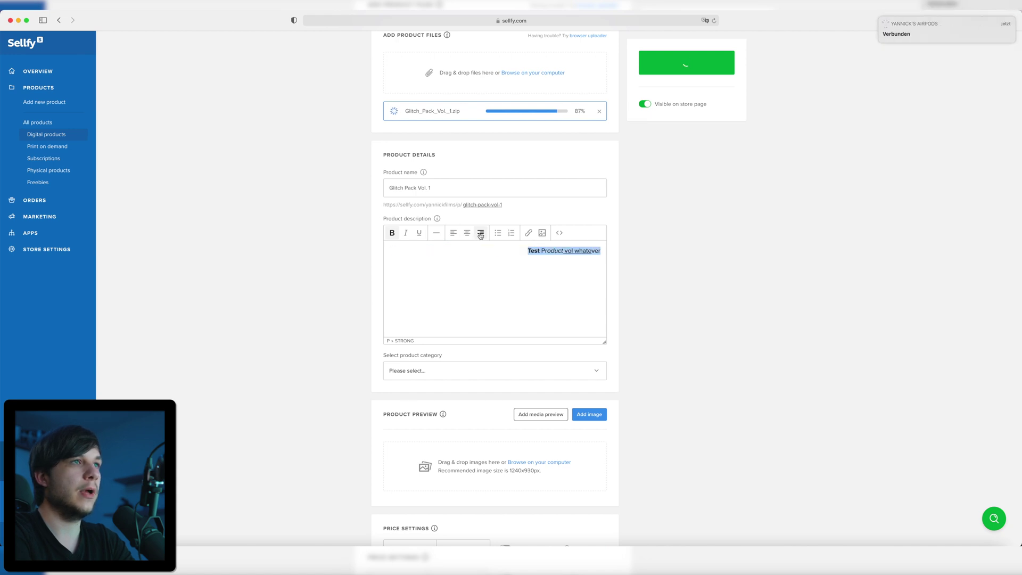
left_click(468, 234)
left_click(453, 234)
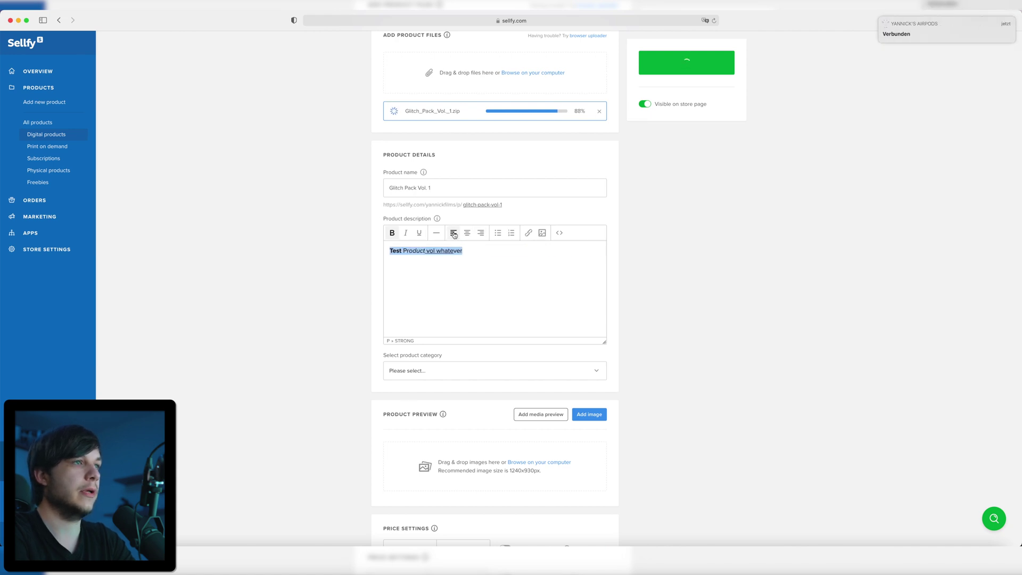
Add a new description paragraph with the word 'link' turned into a hyperlink.
left_click(602, 254)
key("Return")
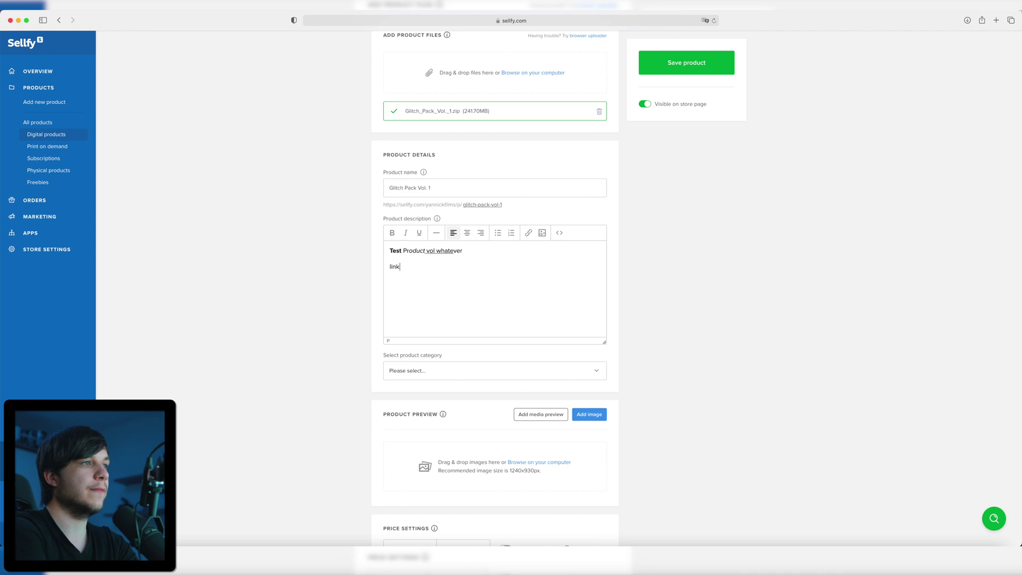
left_click(528, 234)
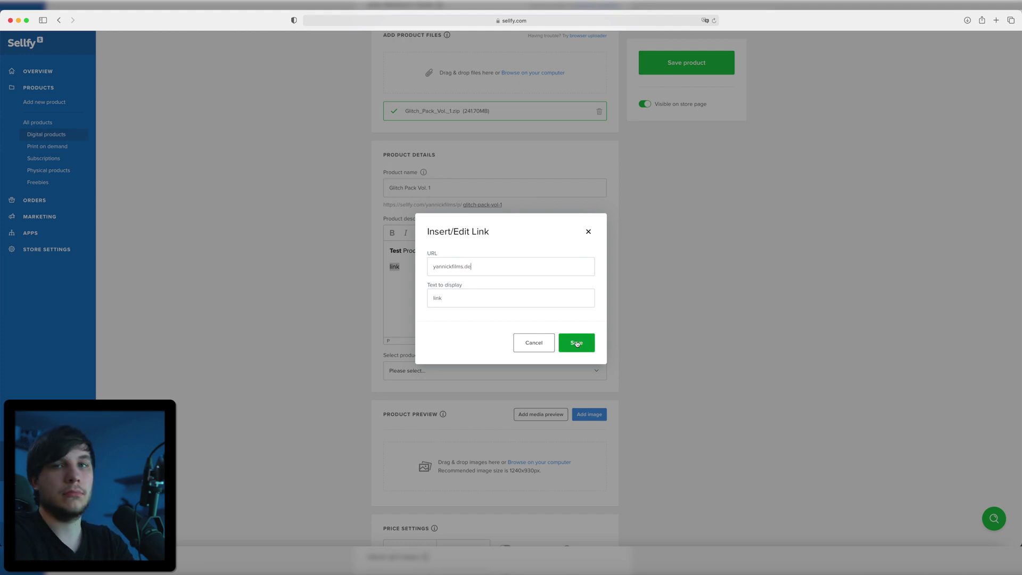
left_click(577, 343)
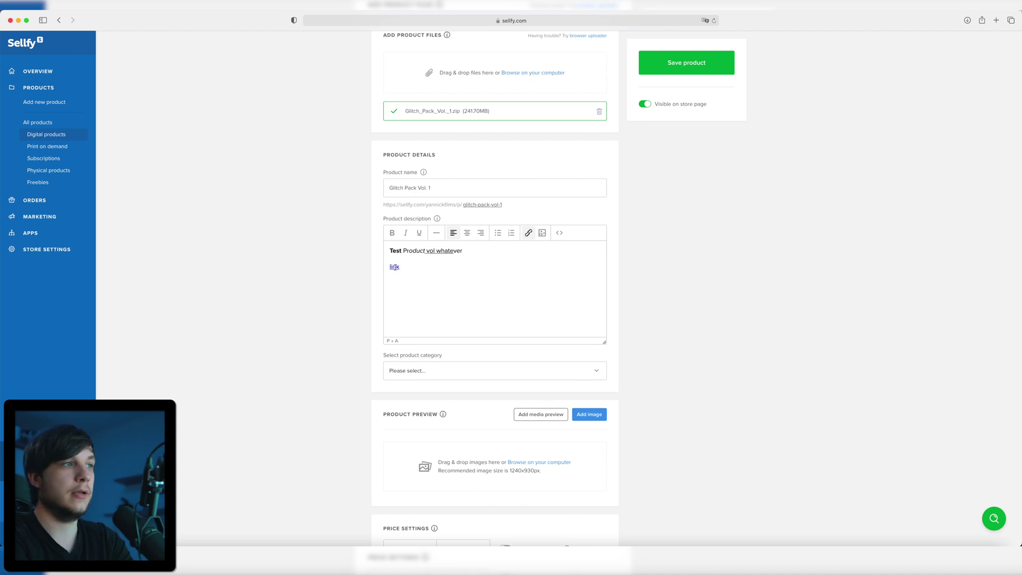
scroll(425, 222, "down", 3)
Create a new product category titled Overlays with a slug and assign it to the product.
left_click(417, 238)
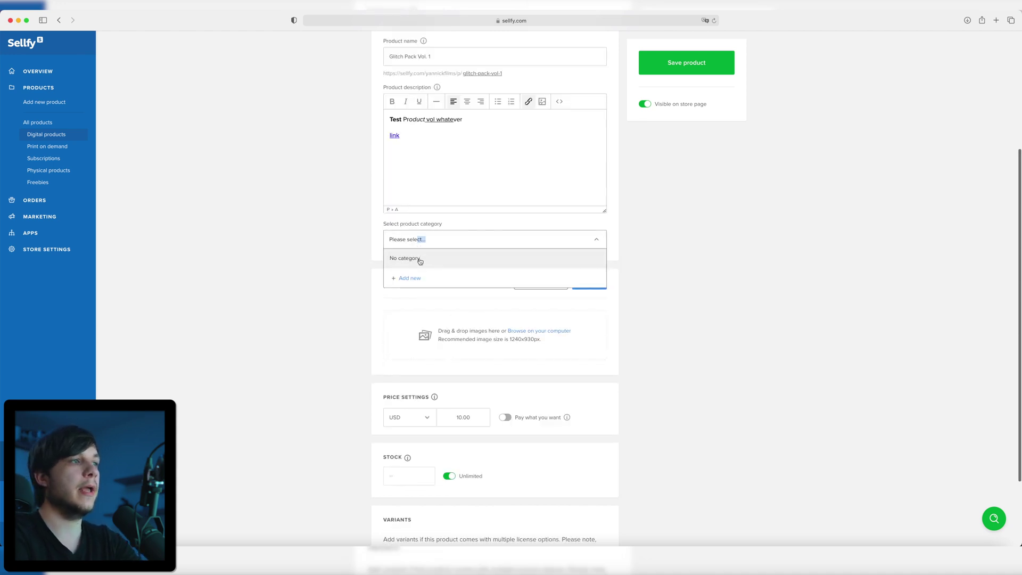
left_click(432, 231)
left_click(429, 238)
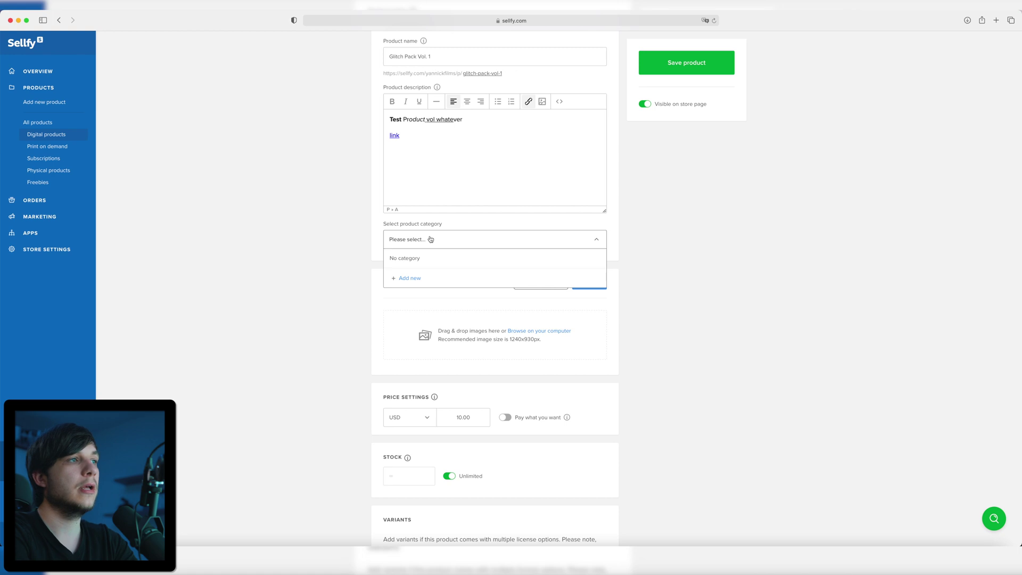
left_click(409, 278)
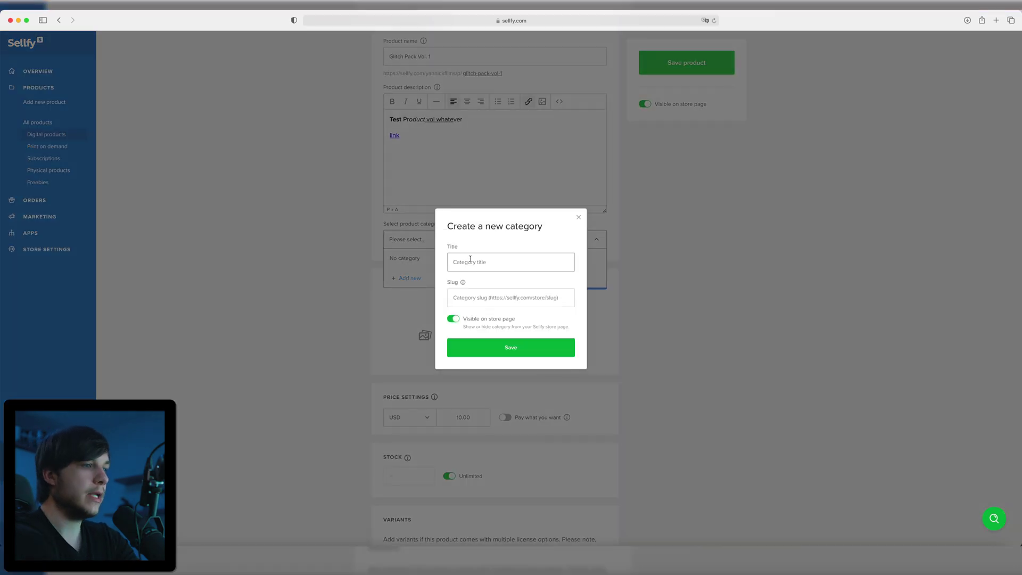
type("Overlays")
left_click(468, 297)
type("/")
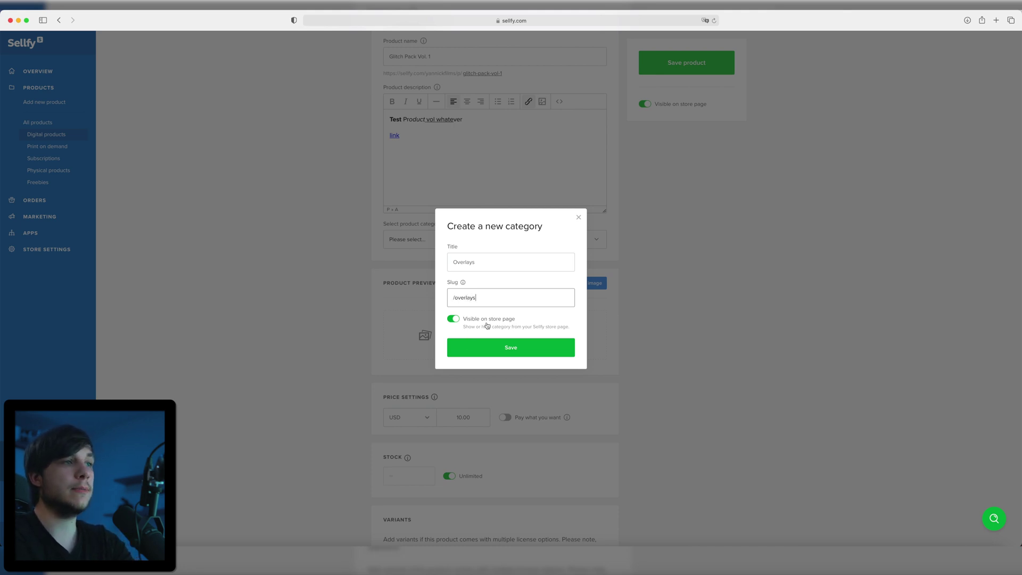
left_click(495, 344)
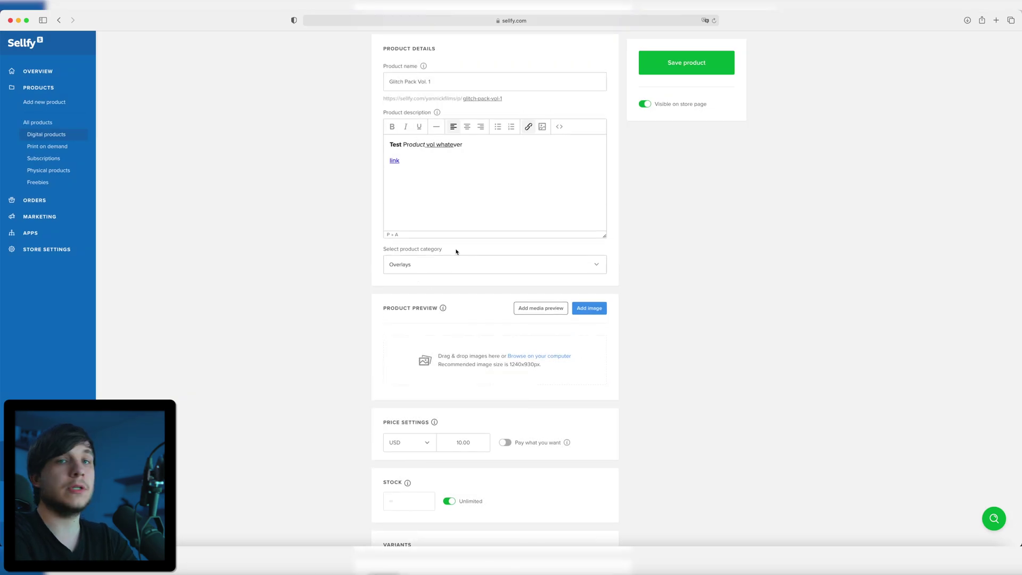
Create a second product category named Glitches.
left_click(425, 268)
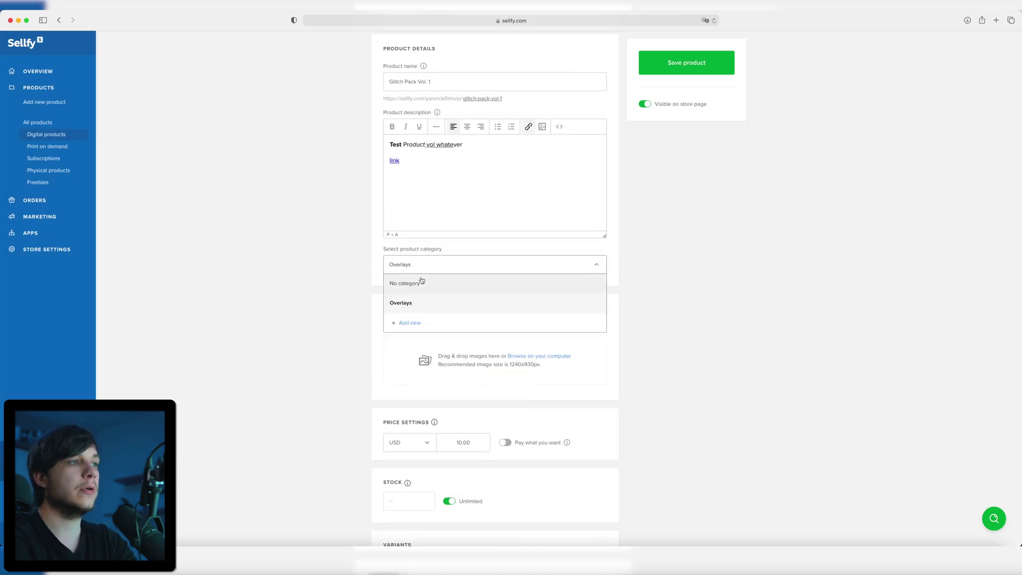
left_click(410, 325)
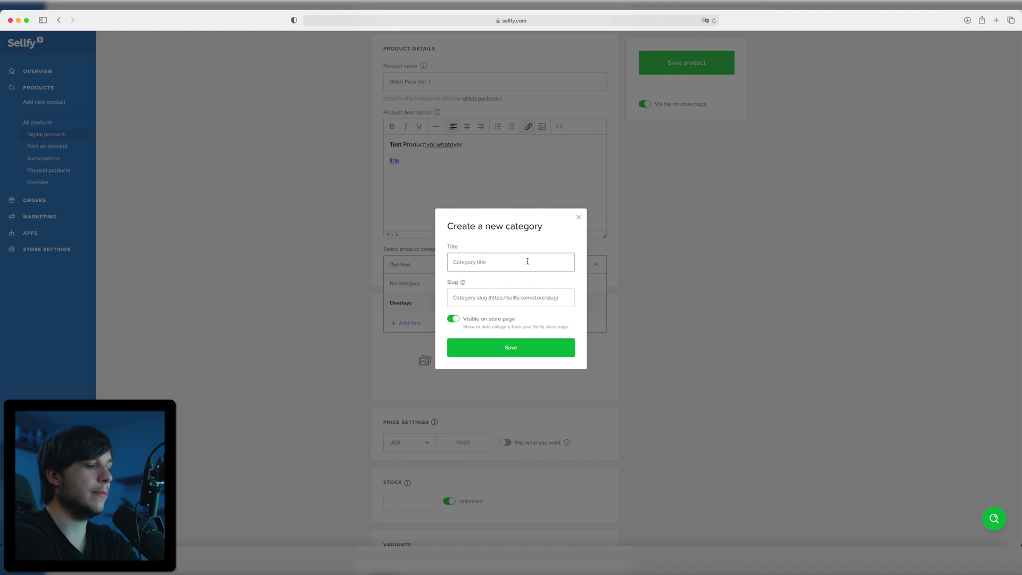
left_click(510, 298)
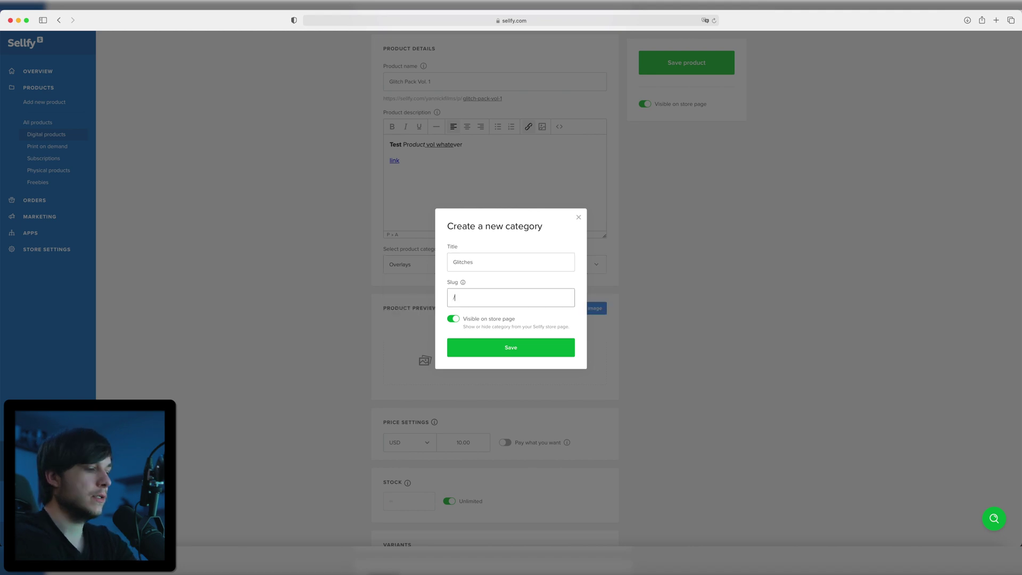
left_click(508, 352)
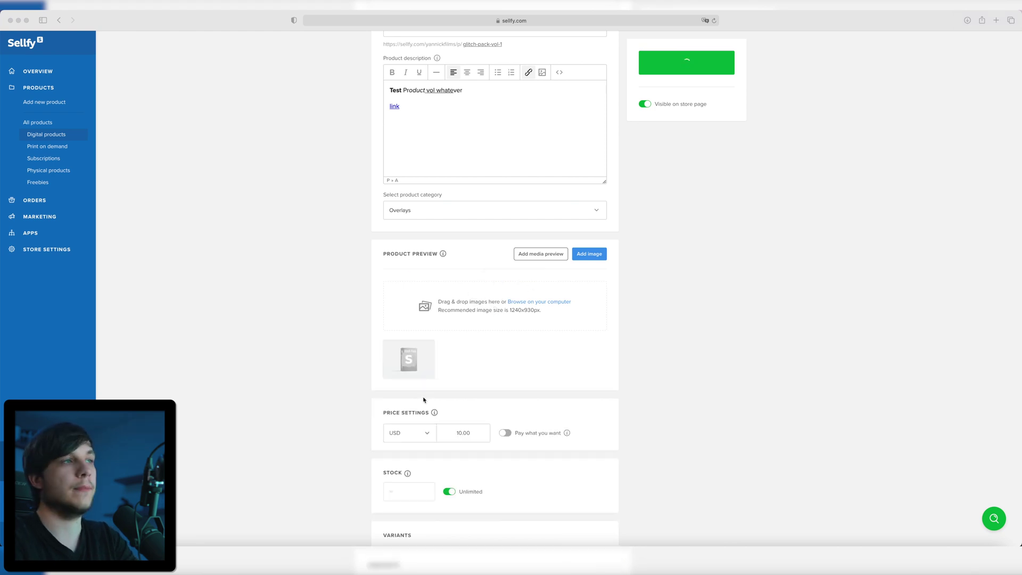
Add the three glitch stills to Product Preview beside the Glitch Pack box shot.
left_click_drag(424, 399, 427, 299)
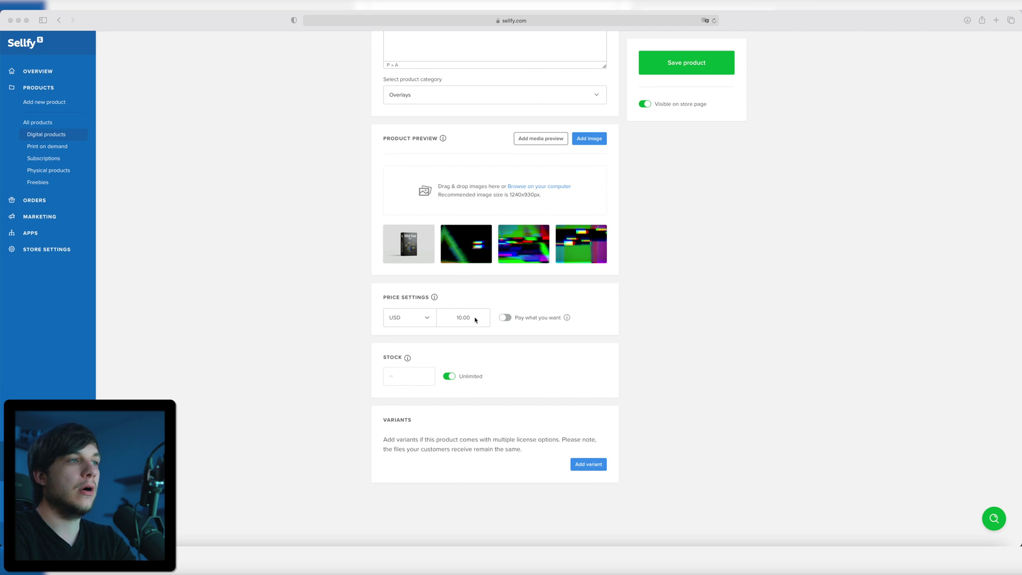
Change the price from USD 10.00 to 30.00, keep Pay what you want off, check Add variant.
left_click(456, 317)
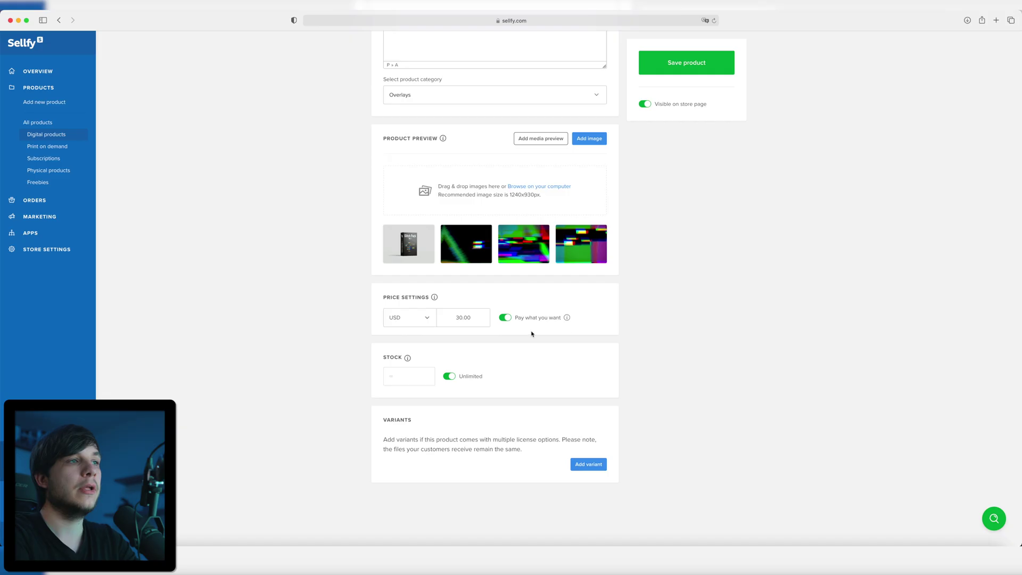
mouse_move(569, 318)
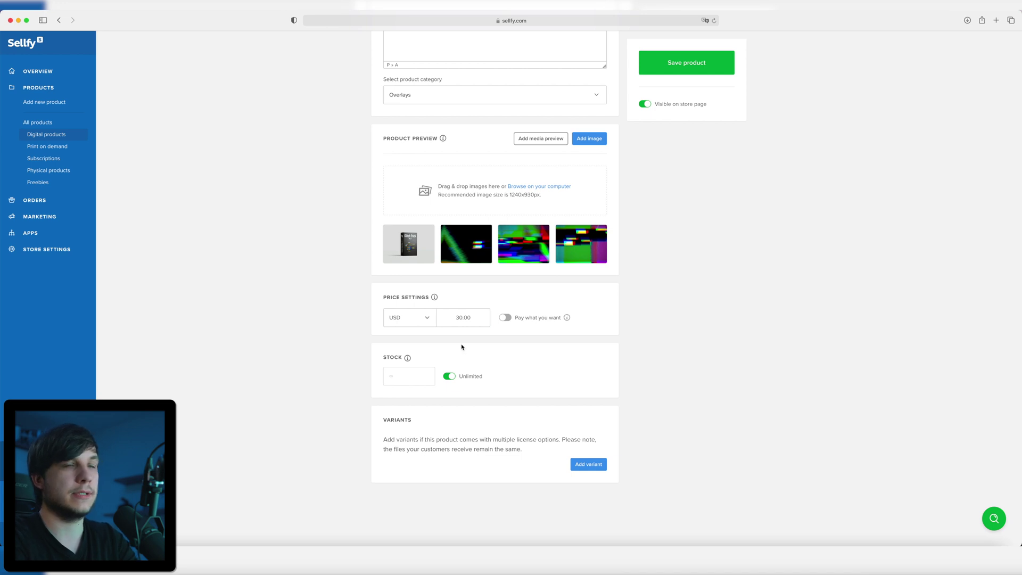
scroll(457, 351, "down", 2)
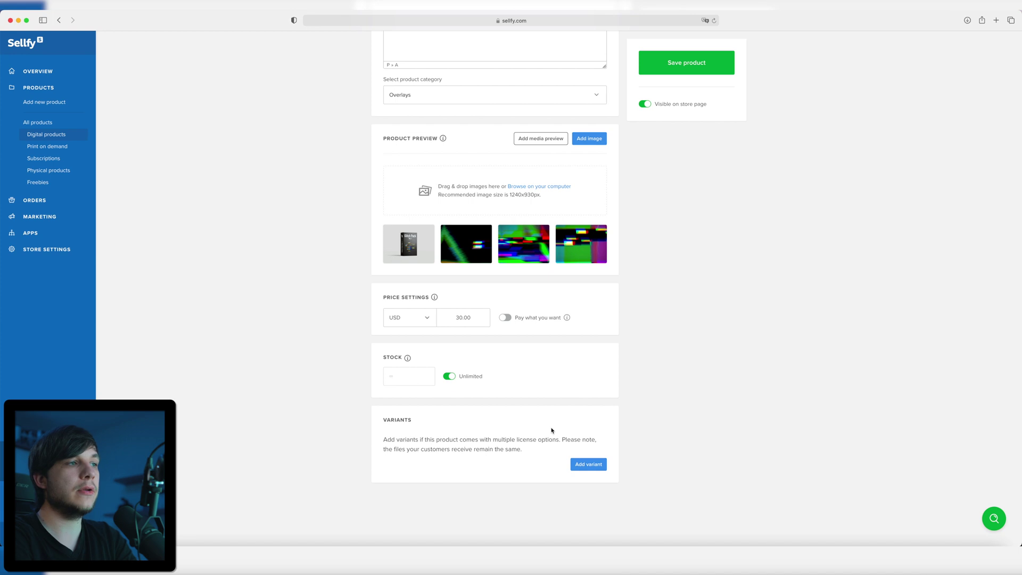
left_click(581, 463)
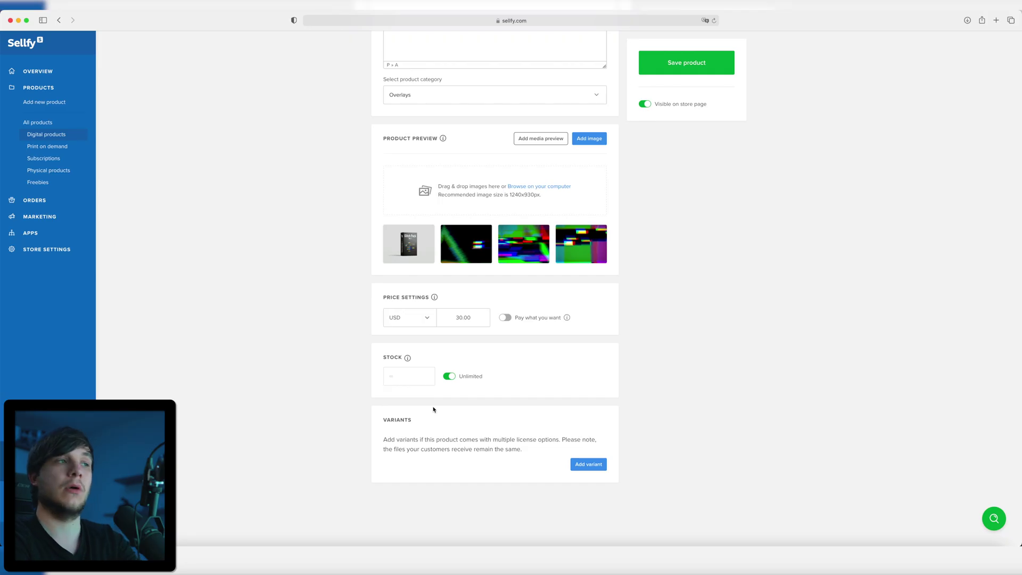
scroll(434, 409, "up", 5)
Save Glitch Pack Vol. 1, then open the live store from the dashboard in a new tab.
scroll(433, 409, "up", 6)
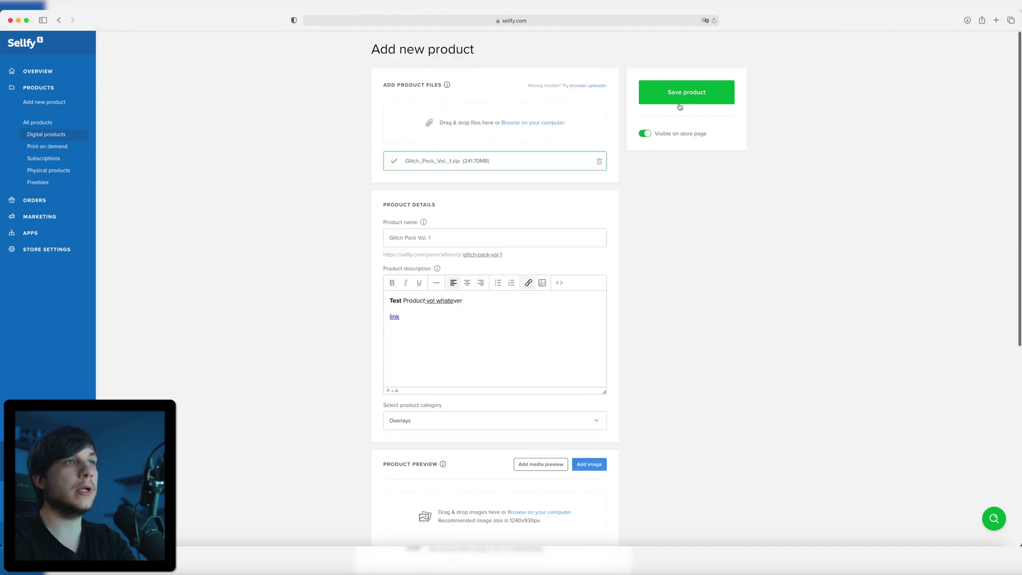
left_click(673, 93)
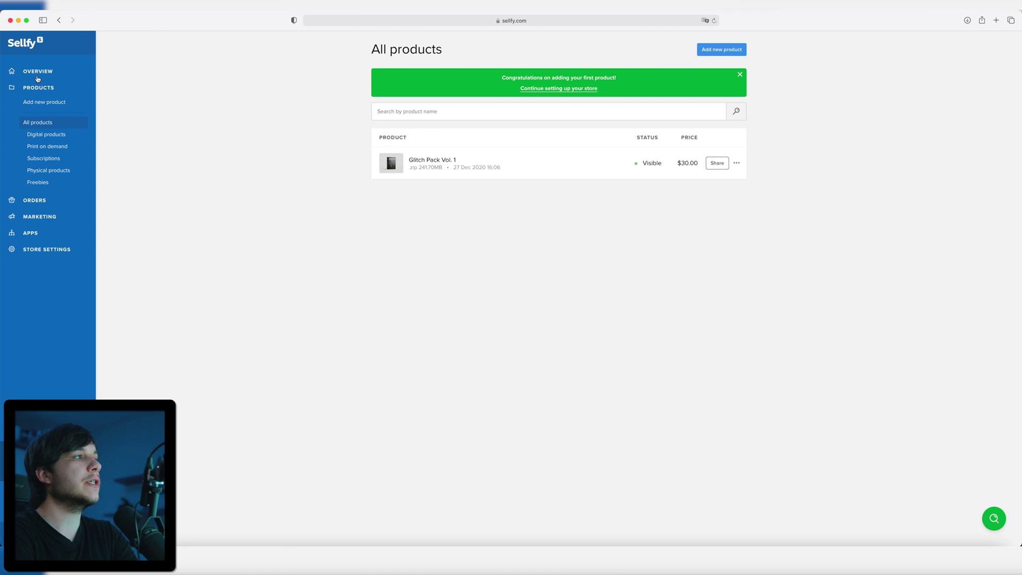
left_click(39, 75)
left_click(715, 50)
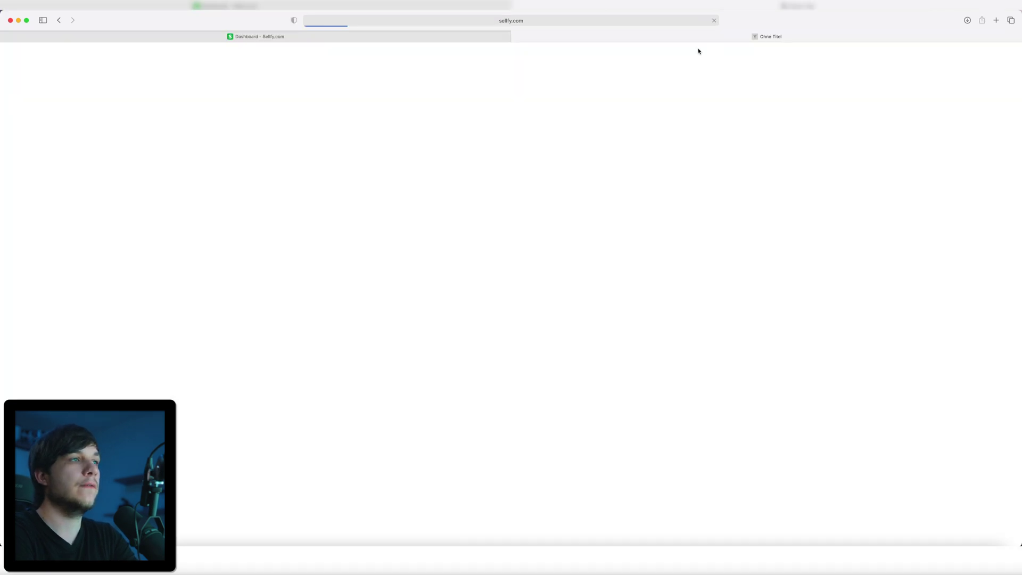